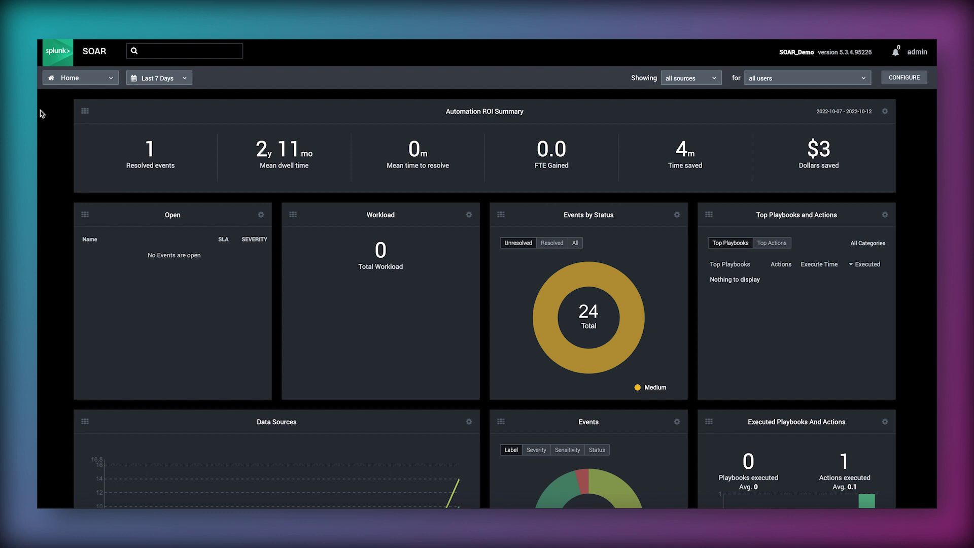
Choose Sources from the Home dropdown to reach the Events list
{"action": "left_click", "coordinate": [93, 85]}
From the Sources events list, open event 21 'Is This a Phish? - FW: Calling All Employees!'
{"action": "left_click", "coordinate": [89, 112]}
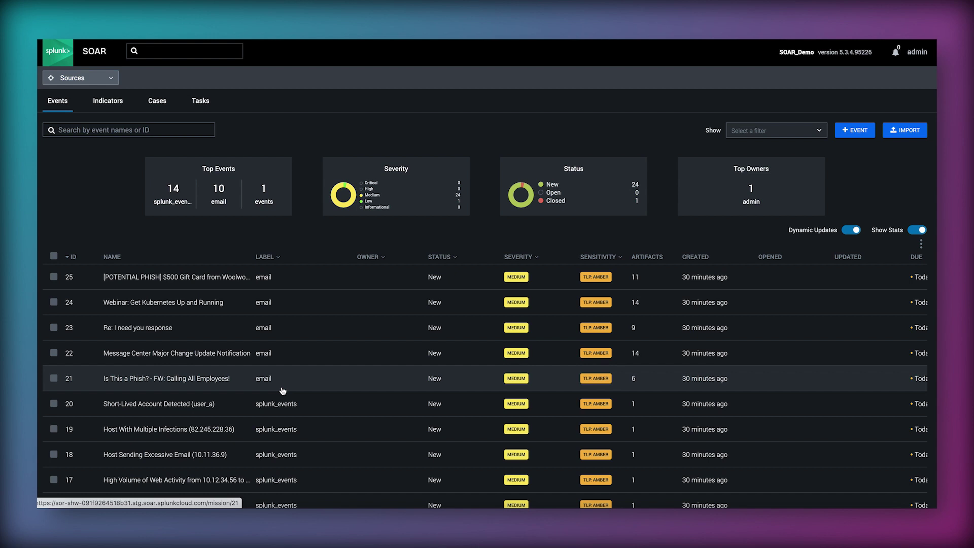
{"action": "left_click", "coordinate": [125, 383]}
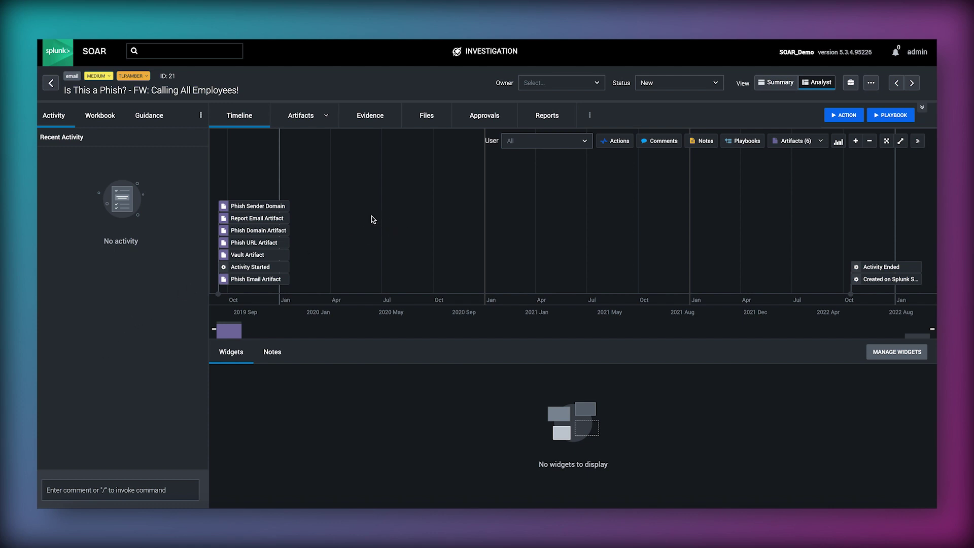
Show the 6 artifacts of event 21, including Phish Sender Domain and Vault Artifact
{"action": "left_click", "coordinate": [311, 124]}
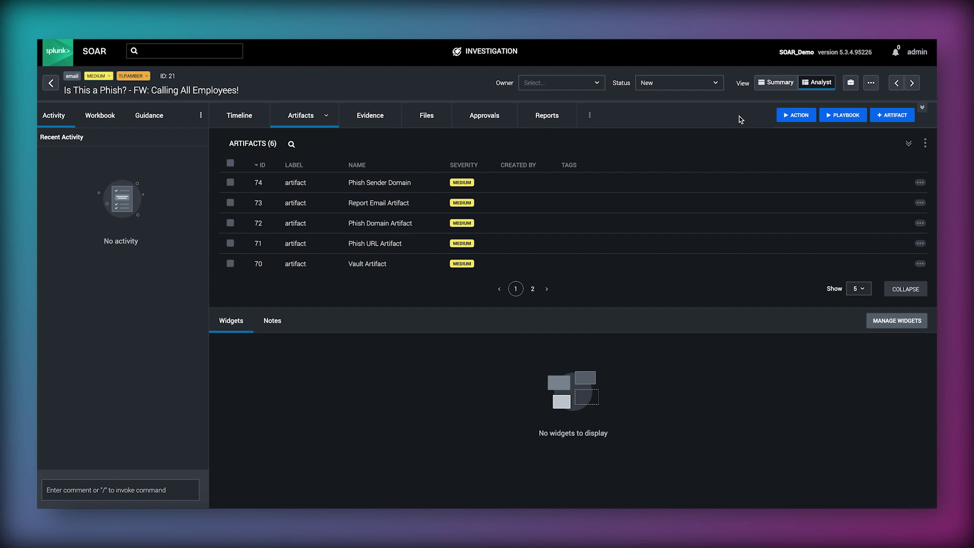
Promote event 21 to a case using the NIST 800-61 workbook, then demote it to an event
{"action": "left_click", "coordinate": [851, 84]}
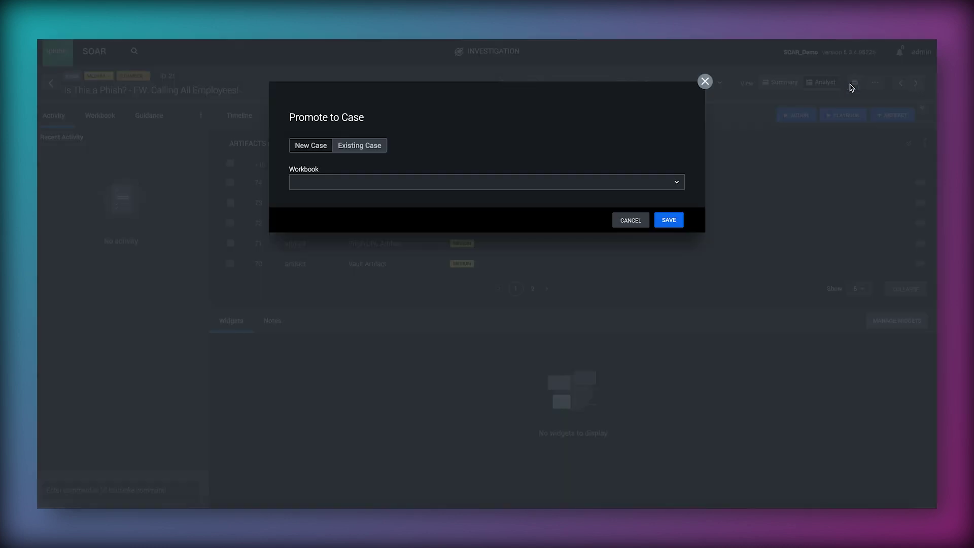
{"action": "left_click", "coordinate": [435, 182]}
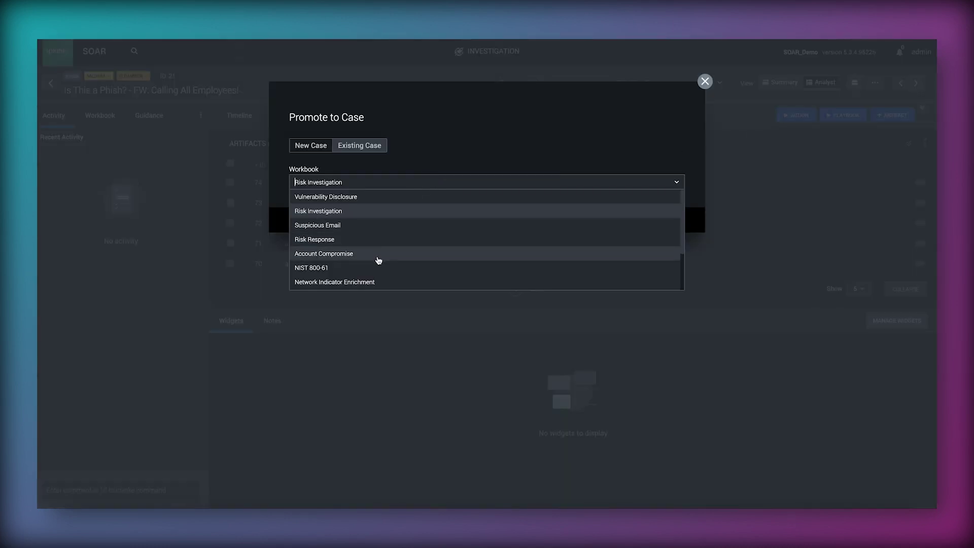
{"action": "left_click", "coordinate": [382, 265]}
{"action": "left_click", "coordinate": [677, 219]}
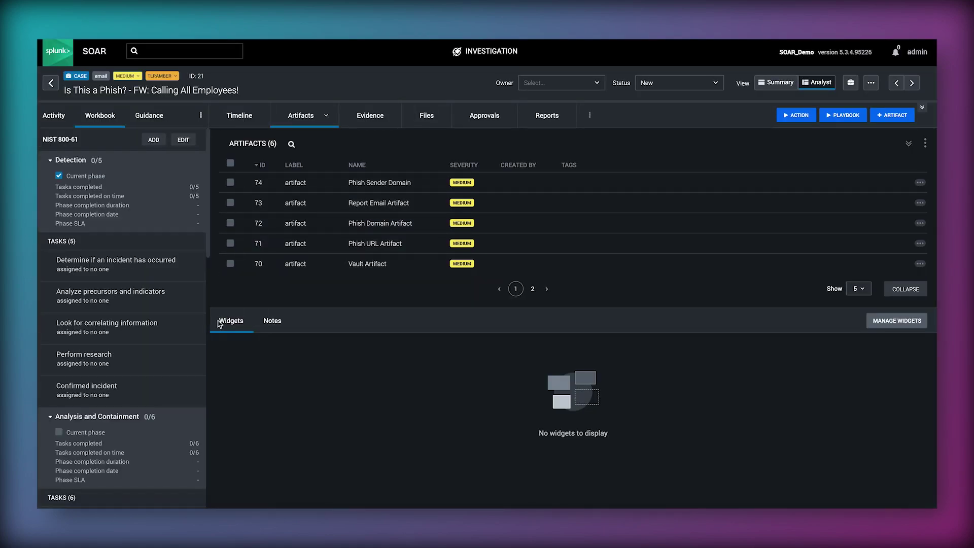
{"action": "left_click", "coordinate": [849, 85]}
{"action": "left_click", "coordinate": [569, 181]}
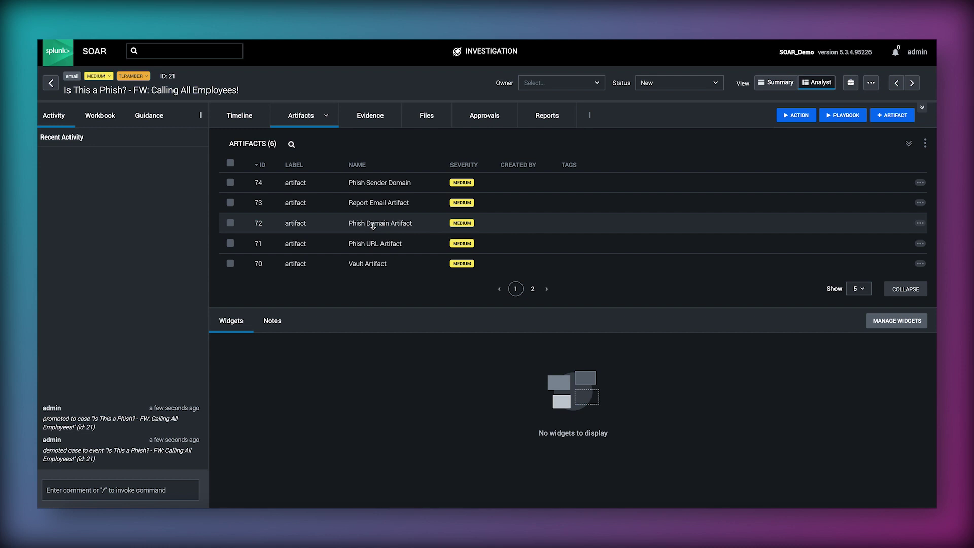
Expand the Phish URL Artifact and check Related Events for its requestURL
{"action": "left_click", "coordinate": [366, 243]}
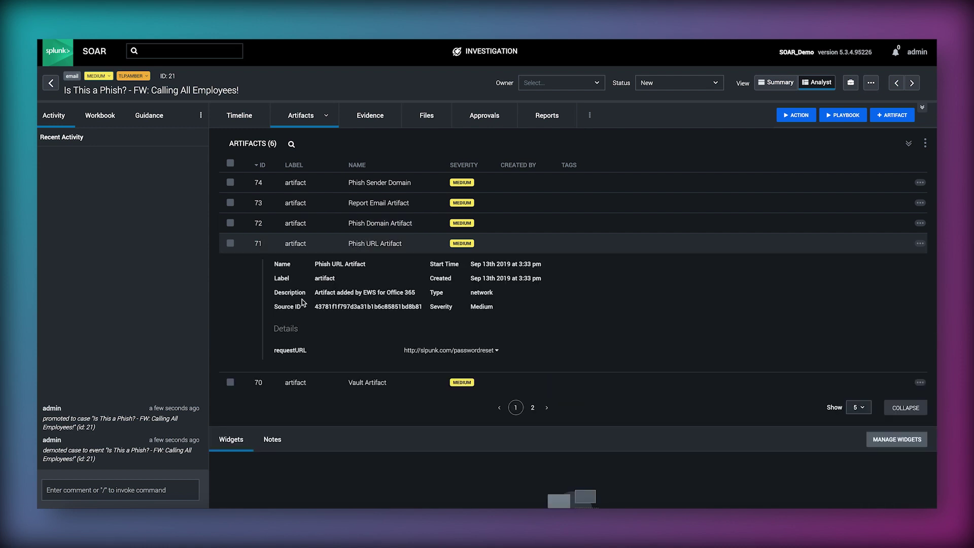
{"action": "mouse_move", "coordinate": [300, 352]}
{"action": "scroll", "coordinate": [507, 360], "scroll_direction": "down", "scroll_amount": 1}
{"action": "mouse_move", "coordinate": [499, 327]}
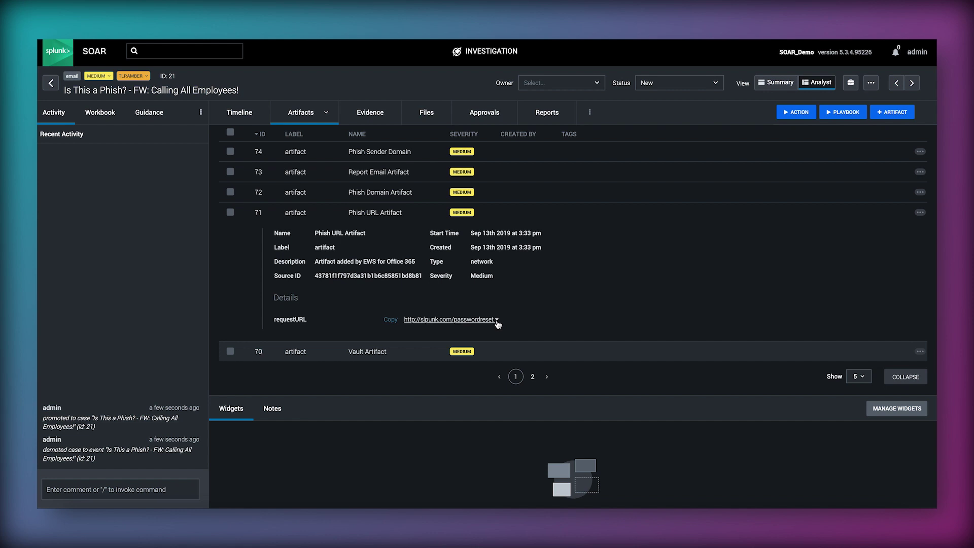
{"action": "left_click", "coordinate": [497, 321]}
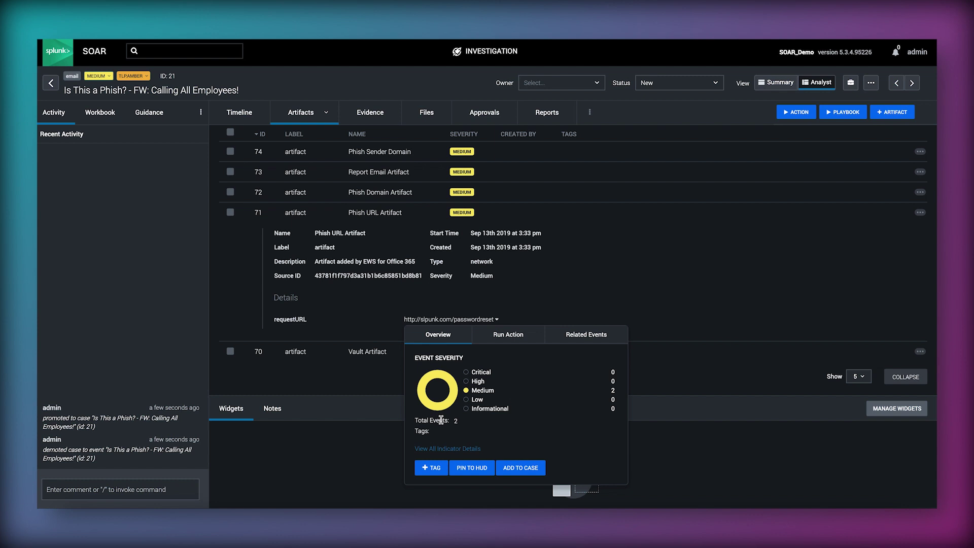
{"action": "left_click", "coordinate": [577, 338]}
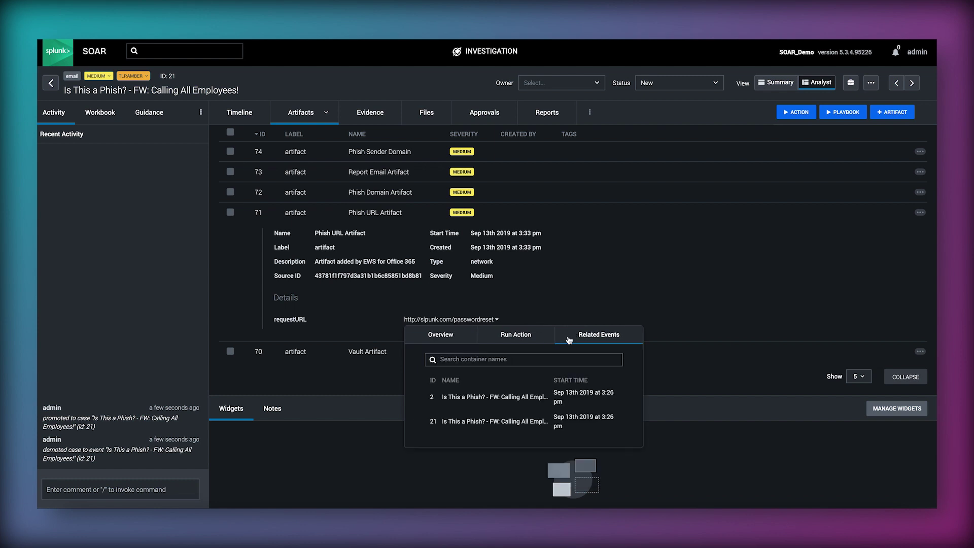
{"action": "left_click", "coordinate": [454, 339]}
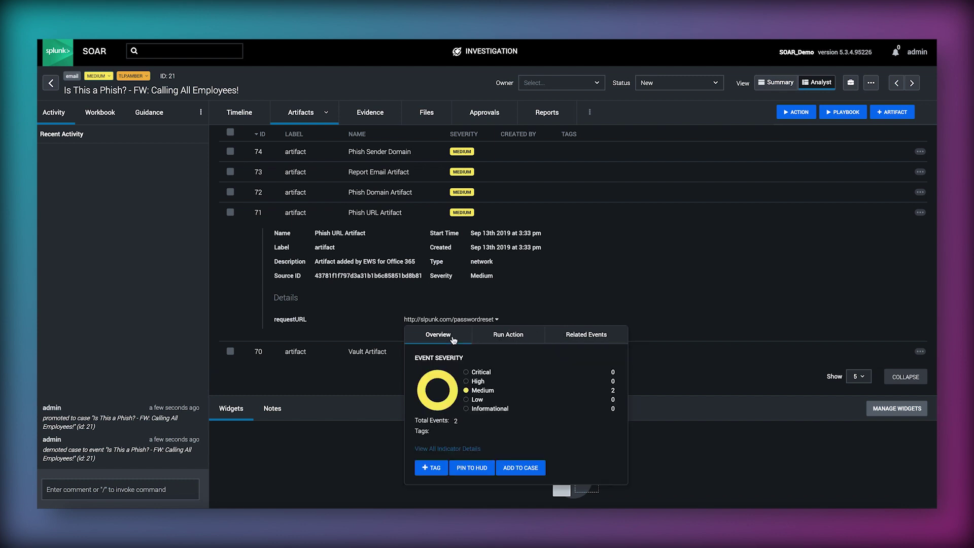
List the URL's Investigate actions, such as url reputation
{"action": "left_click", "coordinate": [505, 340]}
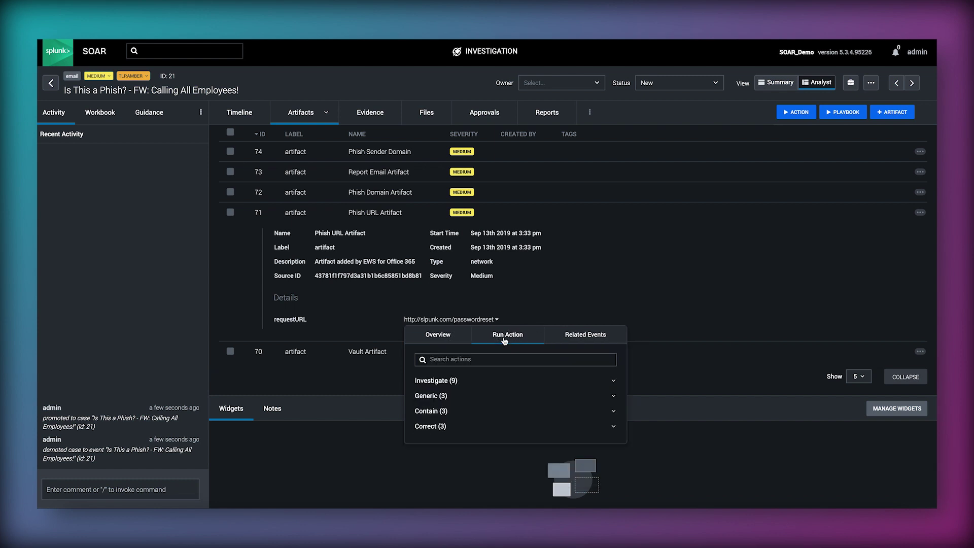
{"action": "left_click", "coordinate": [455, 382]}
{"action": "scroll", "coordinate": [471, 415], "scroll_direction": "down", "scroll_amount": 1}
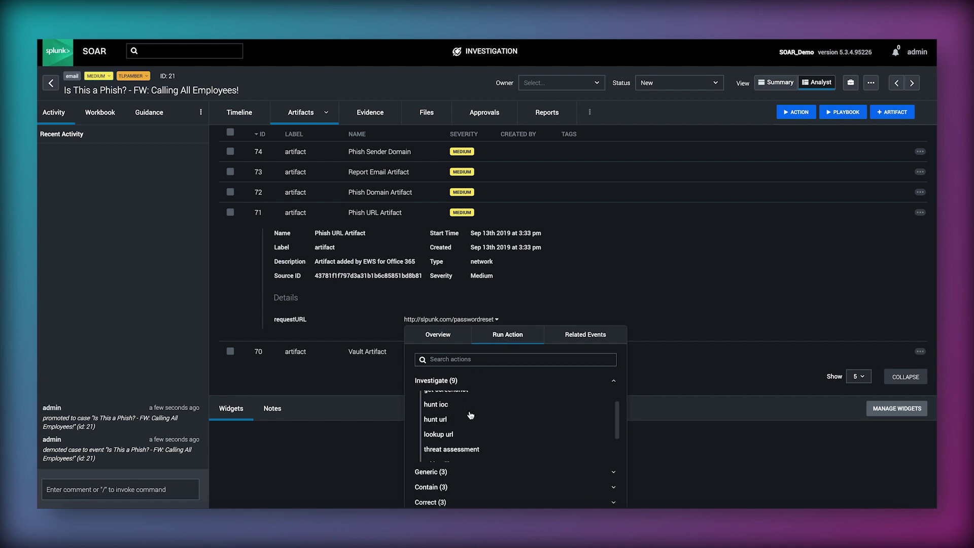
{"action": "scroll", "coordinate": [471, 415], "scroll_direction": "down", "scroll_amount": 3}
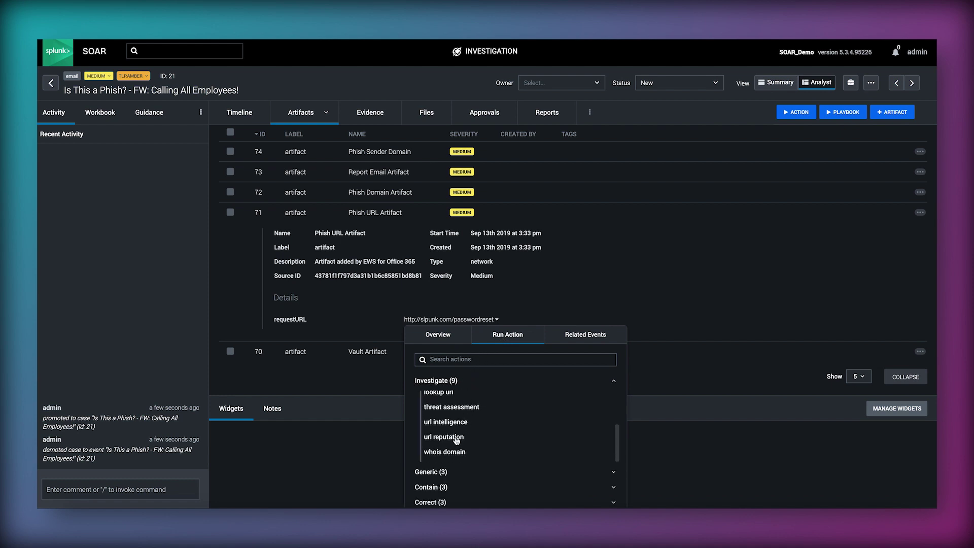
{"action": "left_click", "coordinate": [455, 438]}
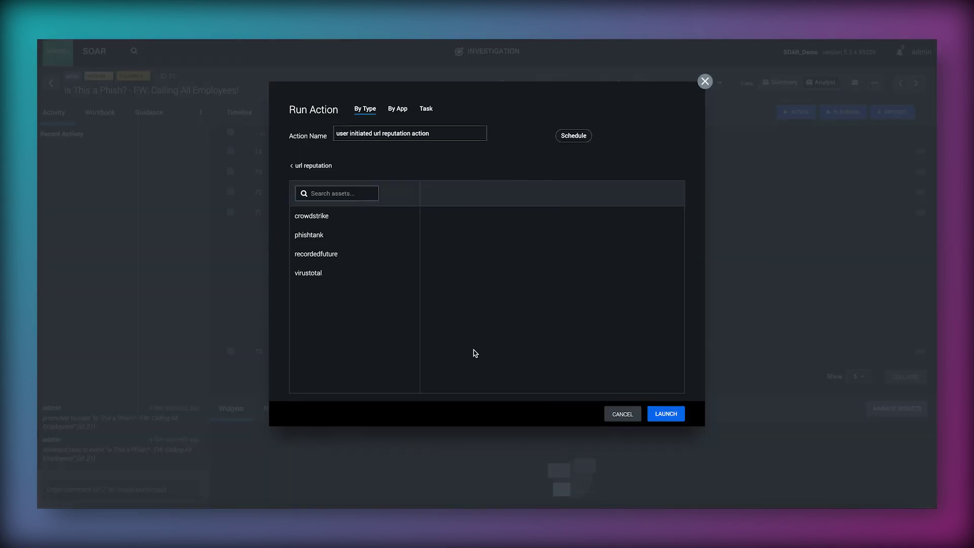
{"action": "left_click", "coordinate": [319, 276]}
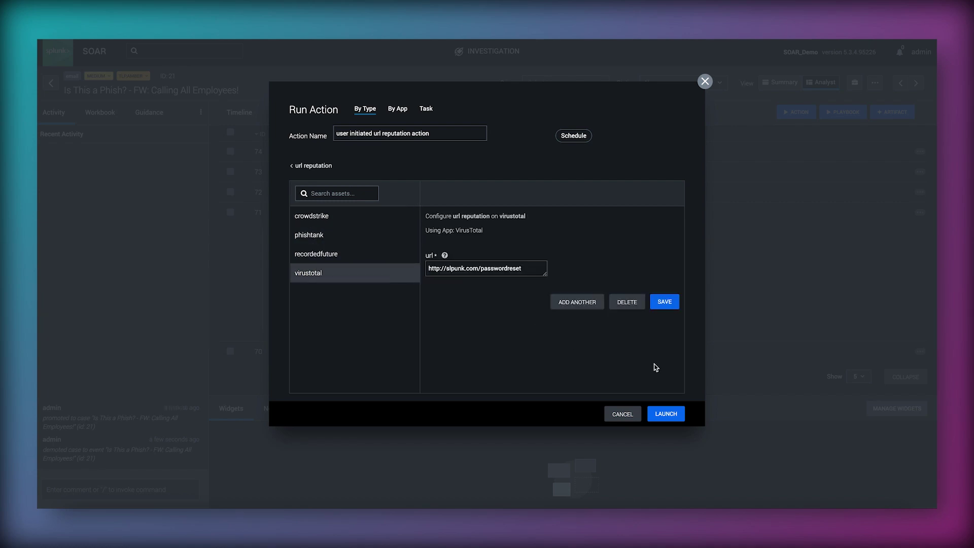
{"action": "left_click", "coordinate": [671, 416]}
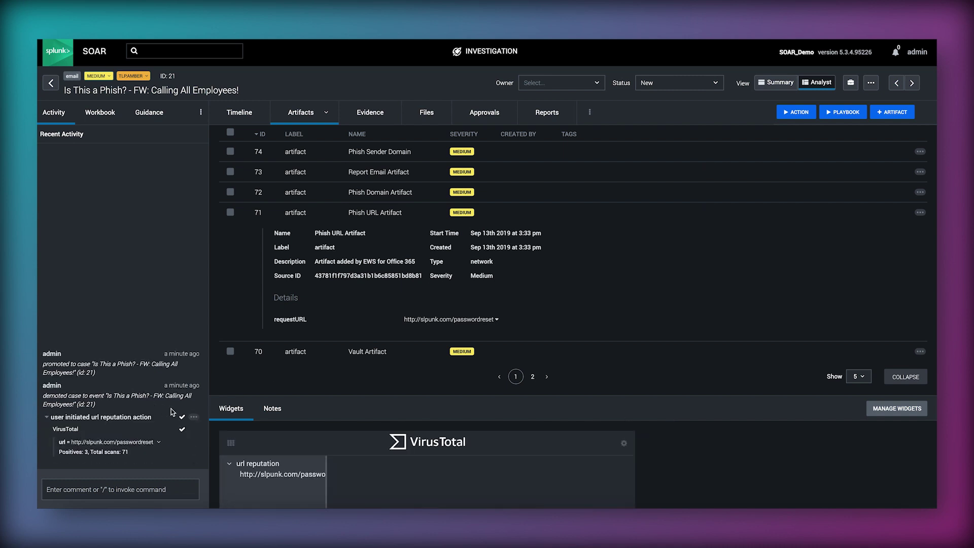
{"action": "scroll", "coordinate": [289, 435], "scroll_direction": "down", "scroll_amount": 3}
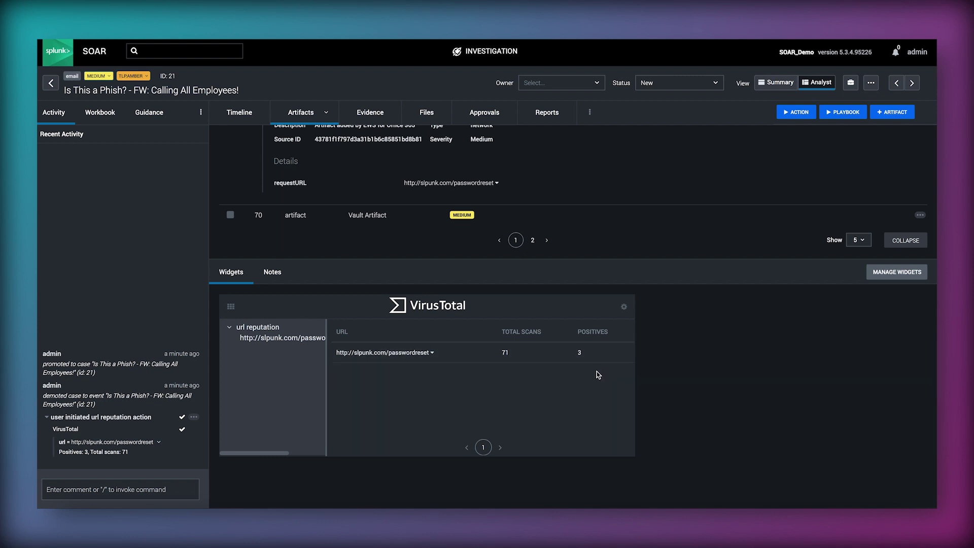
{"action": "scroll", "coordinate": [597, 374], "scroll_direction": "up", "scroll_amount": 2}
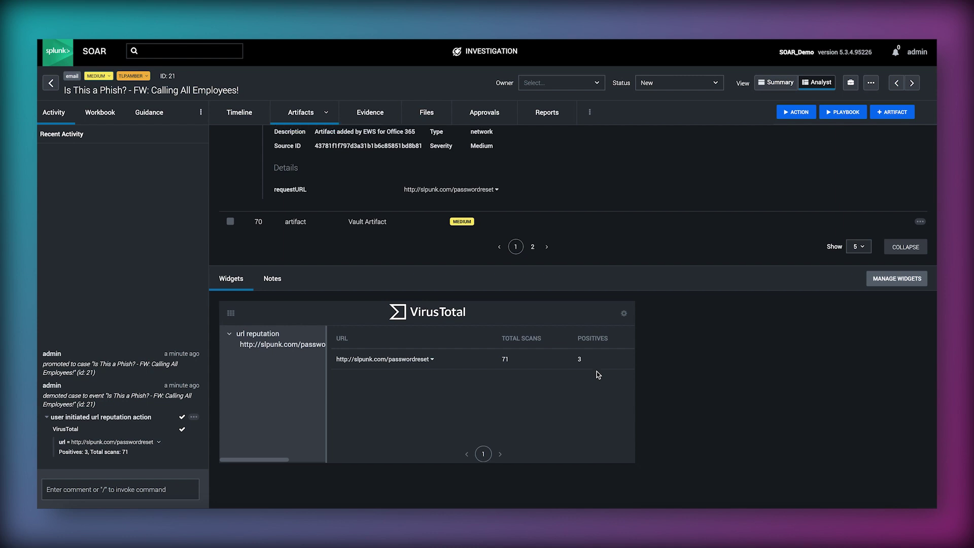
{"action": "scroll", "coordinate": [597, 372], "scroll_direction": "up", "scroll_amount": 4}
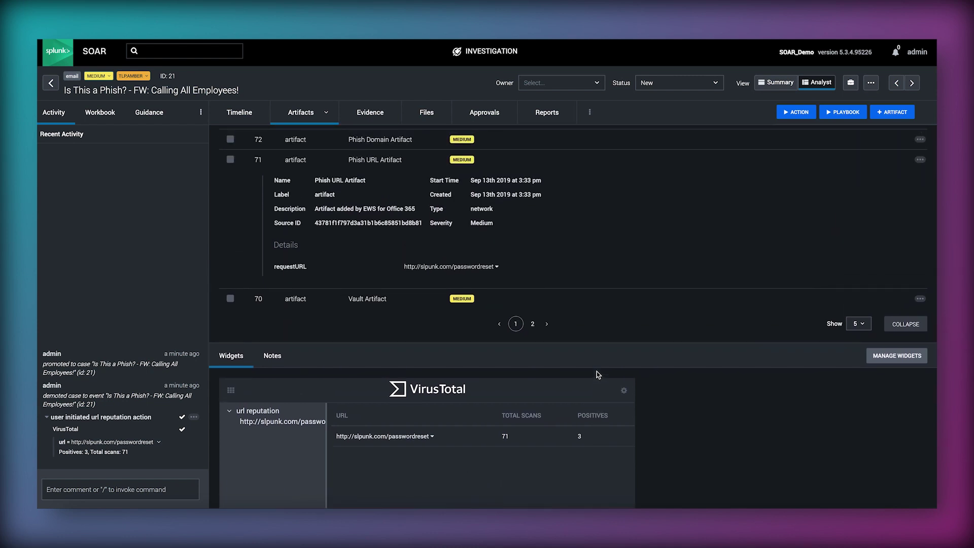
{"action": "left_click", "coordinate": [497, 267]}
{"action": "left_click", "coordinate": [508, 282]}
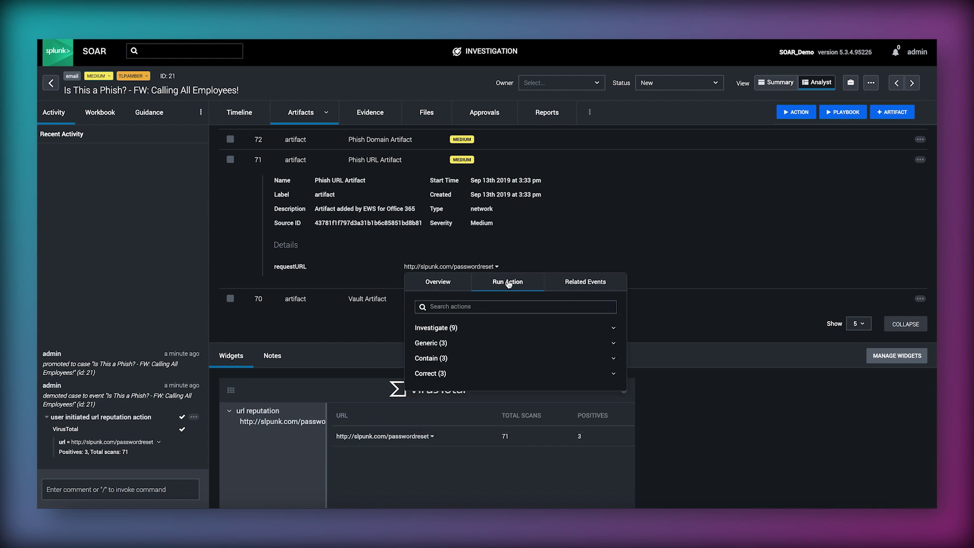
{"action": "type", "text": "block"}
{"action": "left_click", "coordinate": [529, 358]}
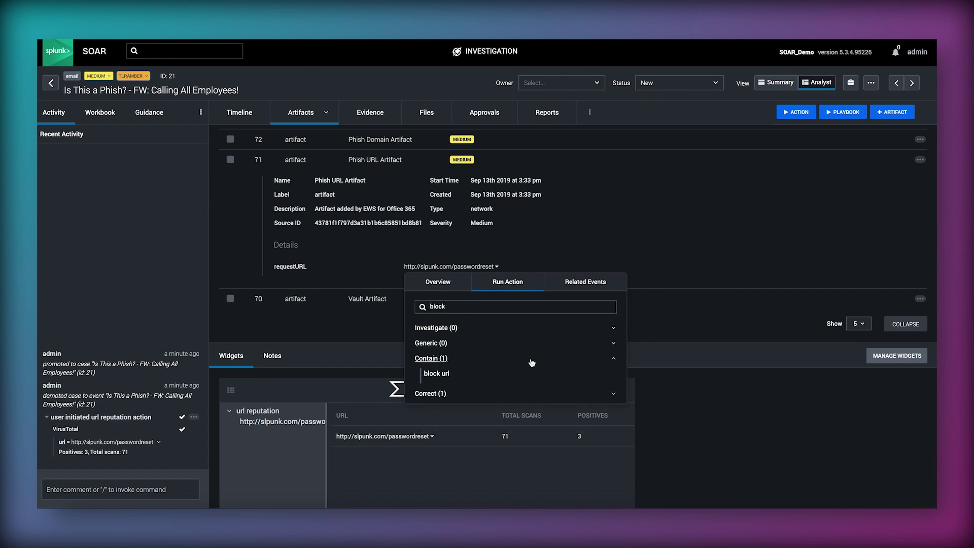
{"action": "left_click", "coordinate": [446, 376]}
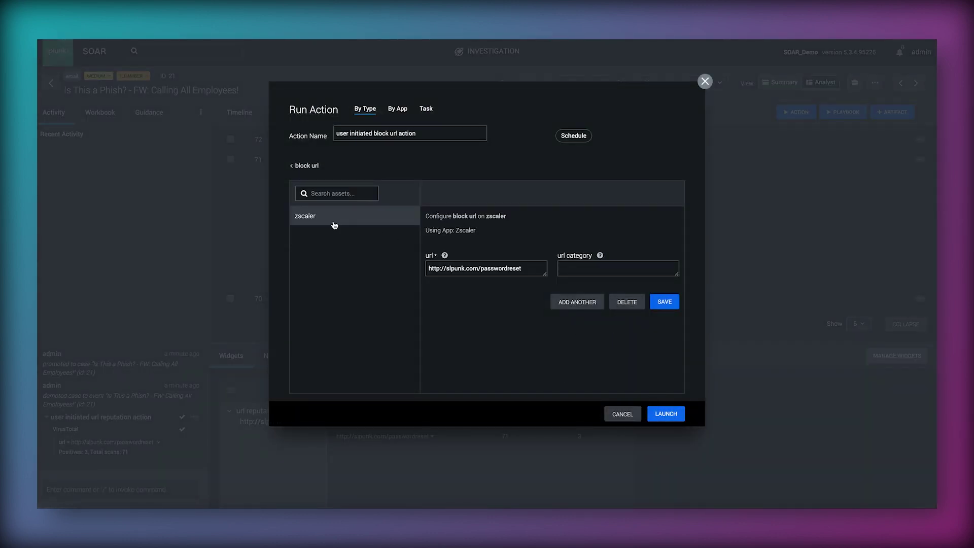
{"action": "left_click", "coordinate": [658, 412]}
{"action": "left_click", "coordinate": [659, 412]}
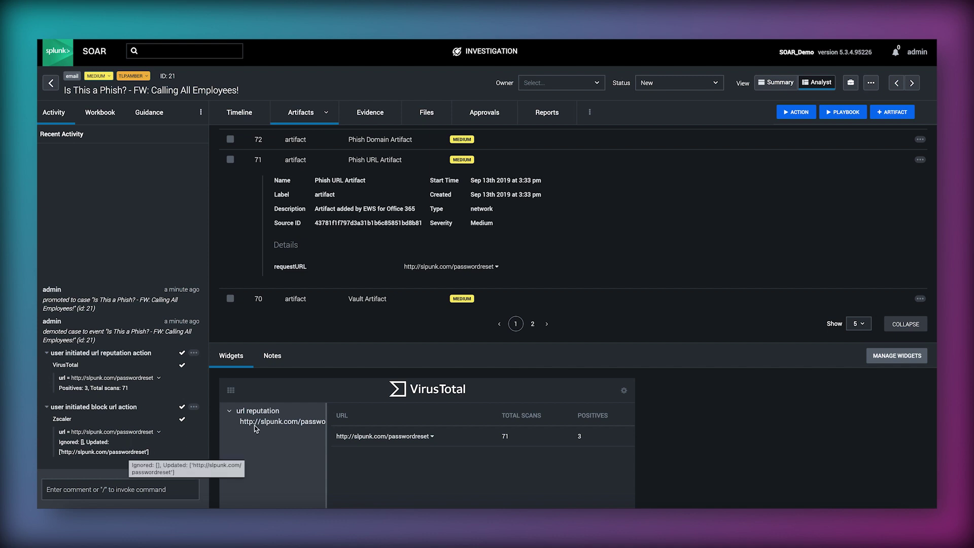
Review the results and the case timeline, then go back to the Events list
{"action": "scroll", "coordinate": [312, 425], "scroll_direction": "down", "scroll_amount": 4}
{"action": "scroll", "coordinate": [313, 426], "scroll_direction": "down", "scroll_amount": 2}
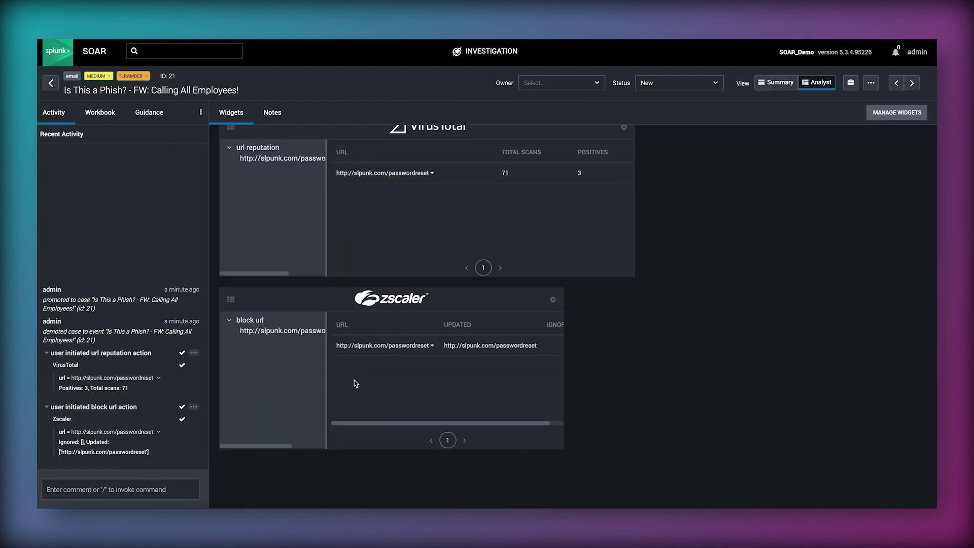
{"action": "scroll", "coordinate": [459, 404], "scroll_direction": "up", "scroll_amount": 3}
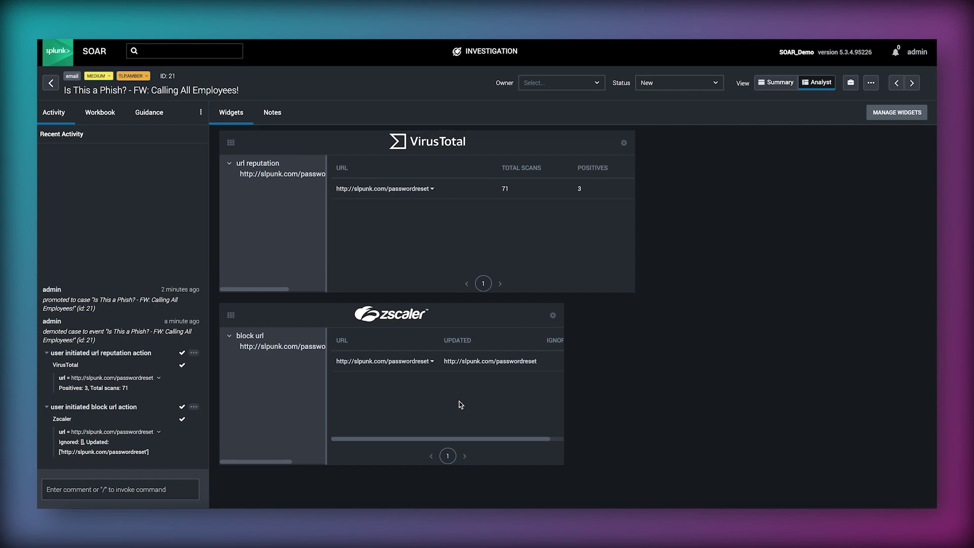
{"action": "scroll", "coordinate": [458, 404], "scroll_direction": "up", "scroll_amount": 5}
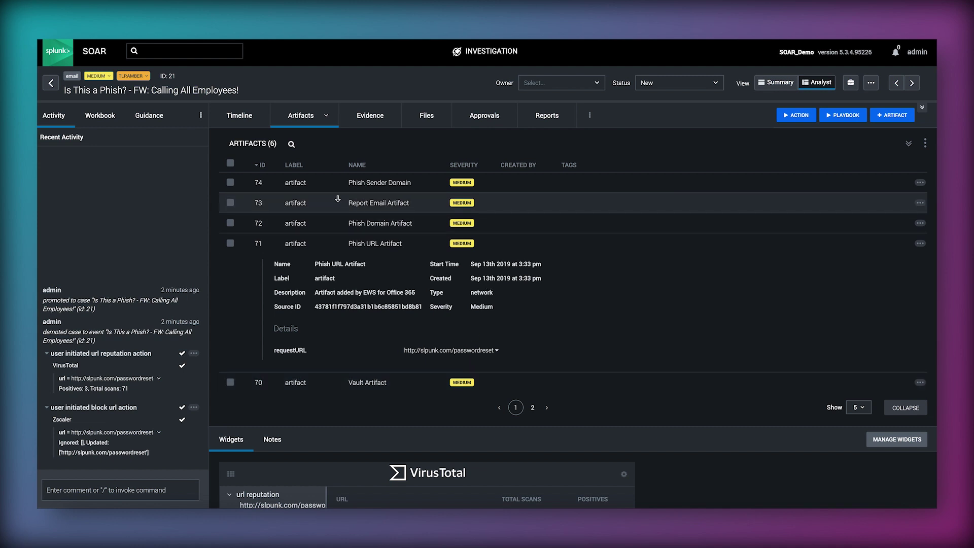
{"action": "left_click", "coordinate": [245, 117]}
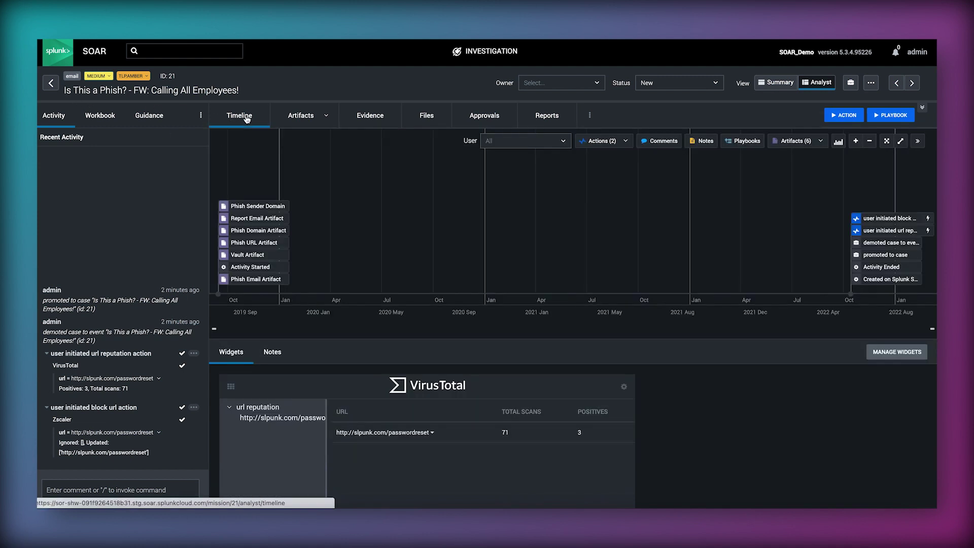
{"action": "left_click", "coordinate": [51, 82]}
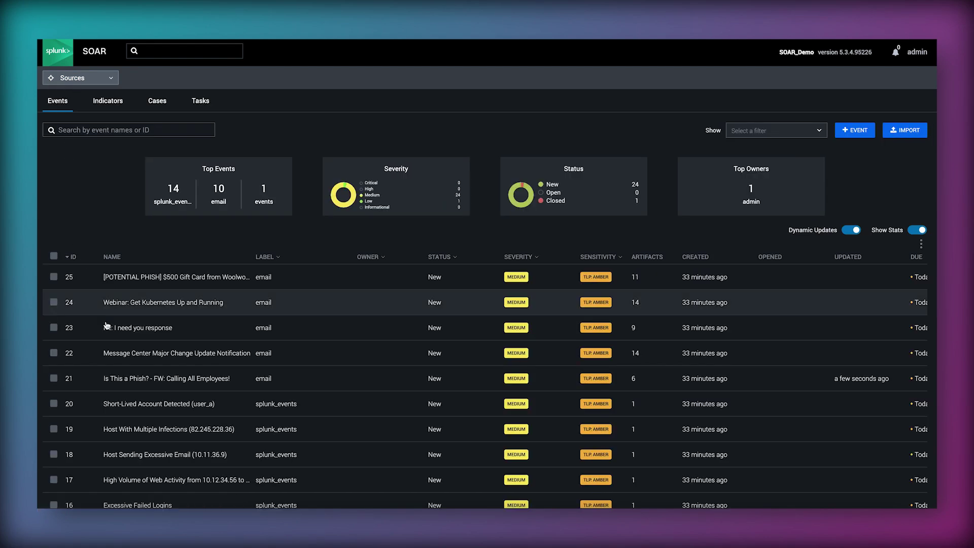
Move to page 2 of the events list and scroll back to event 15 at the top
{"action": "scroll", "coordinate": [76, 441], "scroll_direction": "down", "scroll_amount": 2}
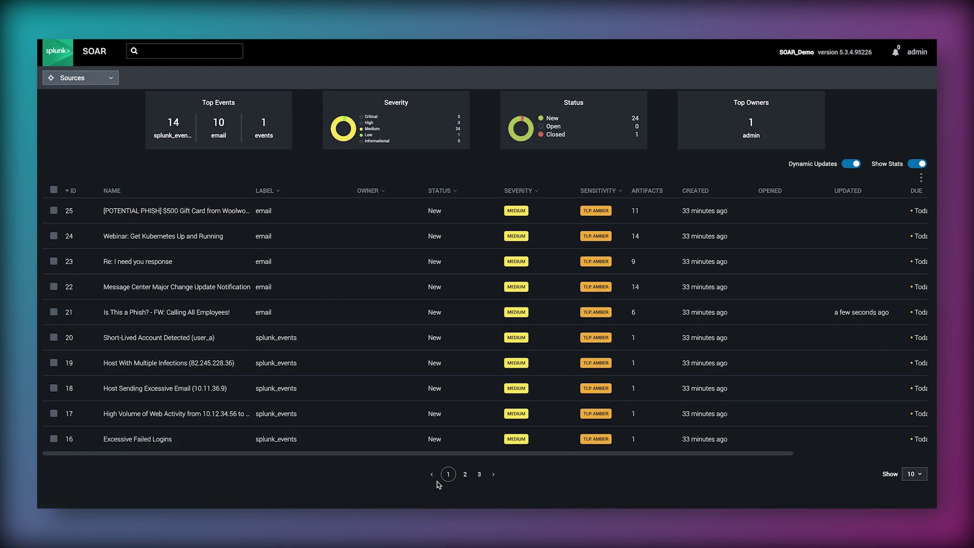
{"action": "scroll", "coordinate": [468, 480], "scroll_direction": "up", "scroll_amount": 1}
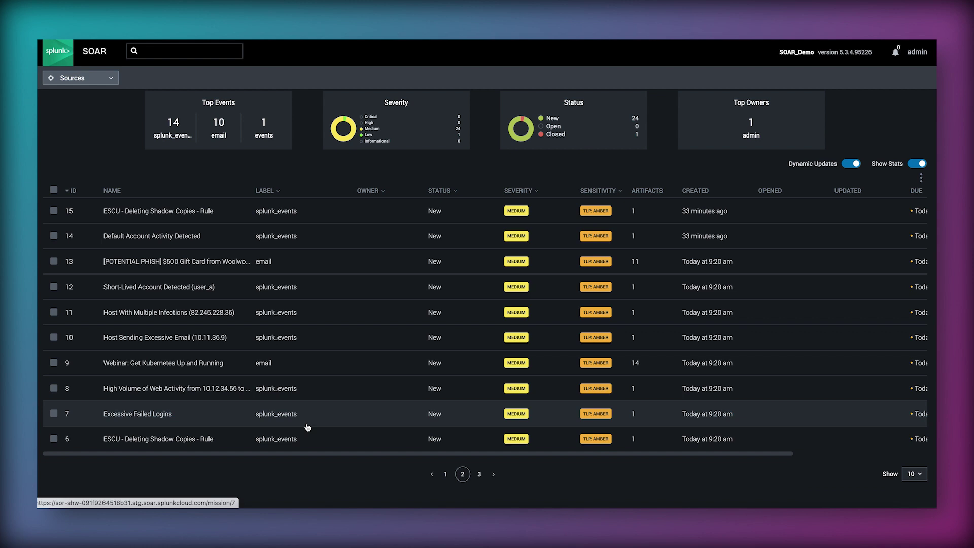
{"action": "scroll", "coordinate": [76, 146], "scroll_direction": "up", "scroll_amount": 2}
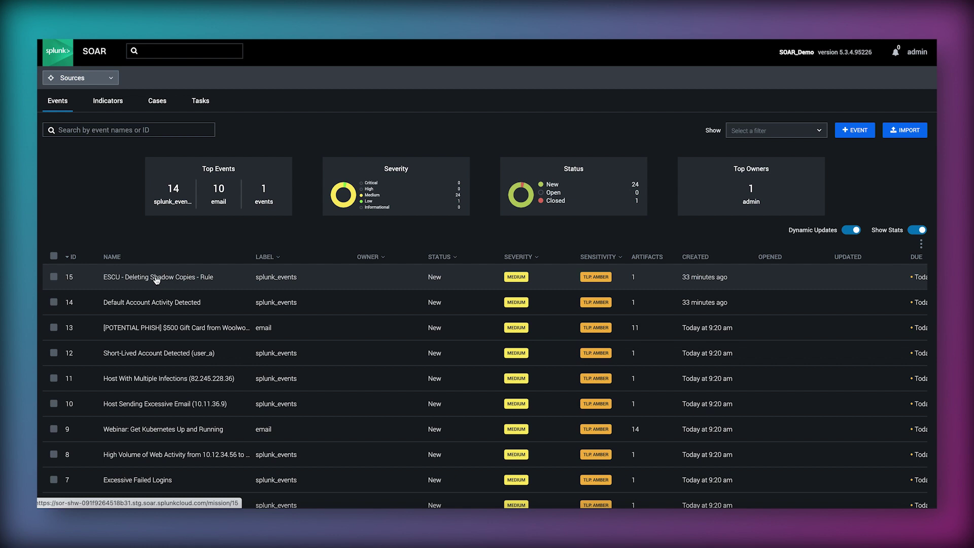
Open event 15 'ESCU - Deleting Shadow Copies - Rule' and expand its artifact
{"action": "left_click", "coordinate": [157, 279]}
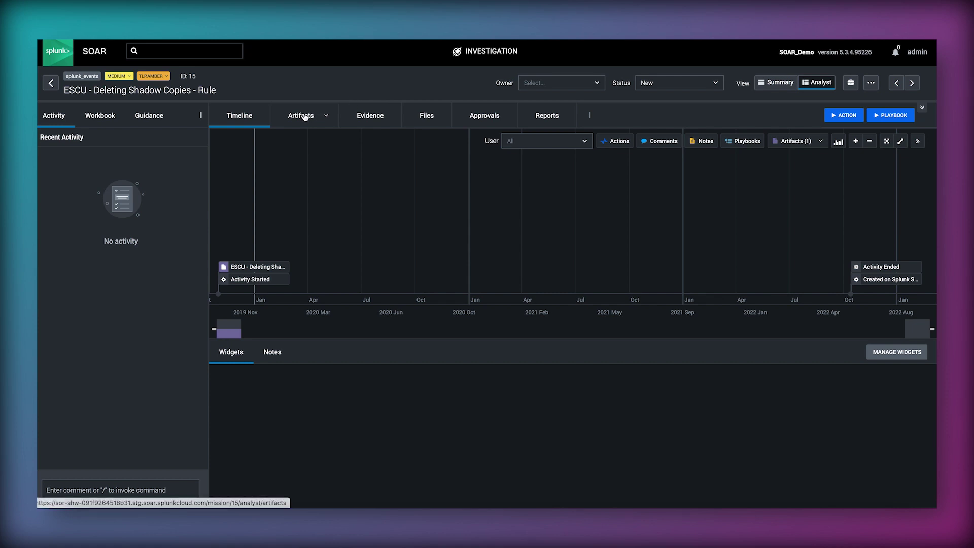
{"action": "left_click", "coordinate": [305, 117]}
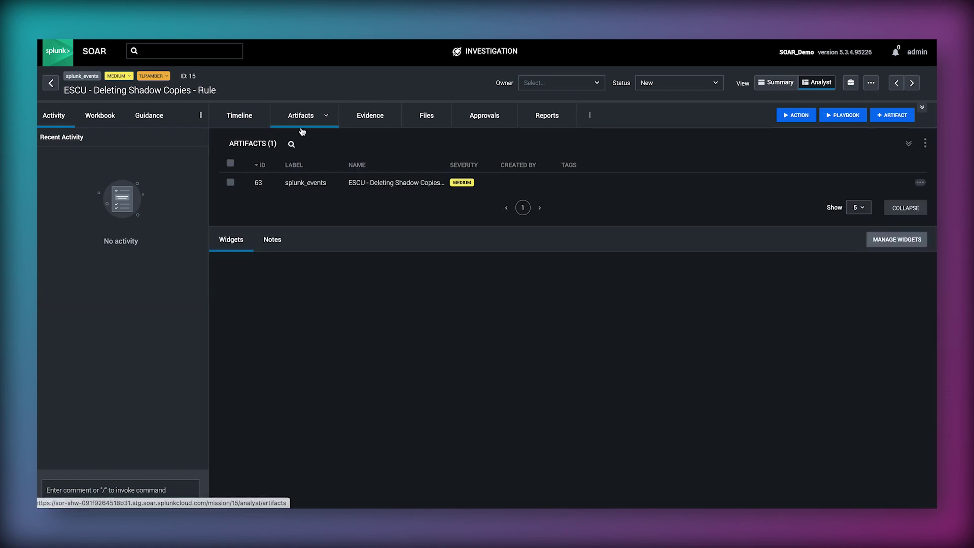
{"action": "left_click", "coordinate": [301, 182]}
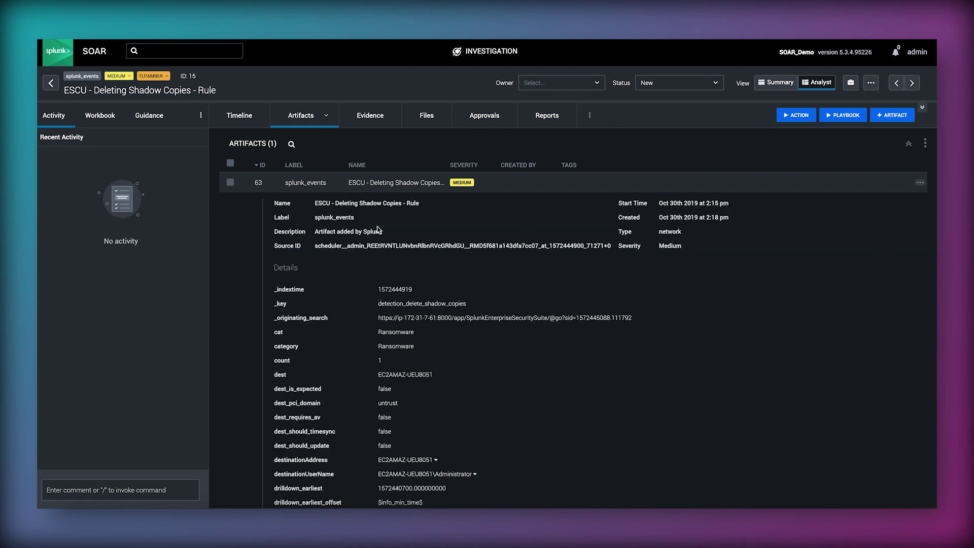
{"action": "scroll", "coordinate": [441, 390], "scroll_direction": "down", "scroll_amount": 3}
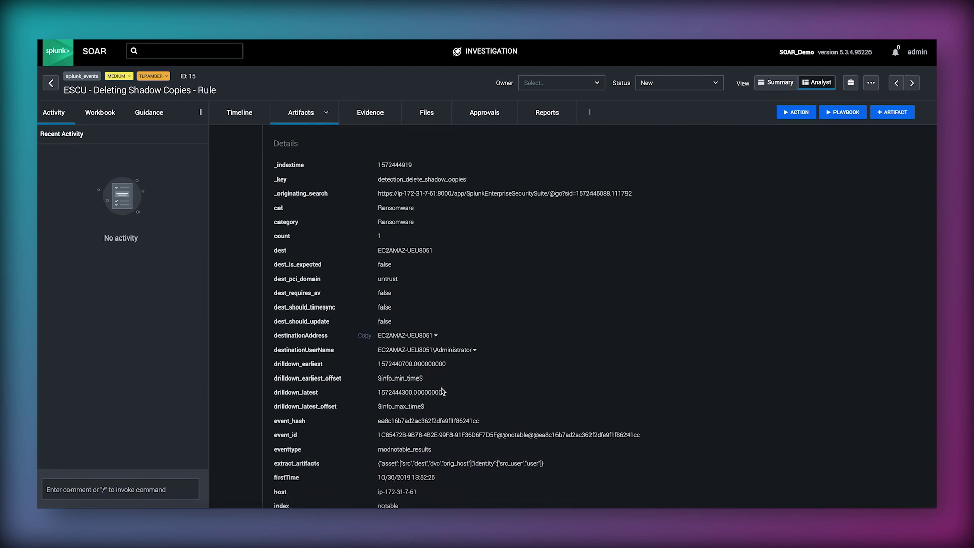
{"action": "scroll", "coordinate": [441, 391], "scroll_direction": "down", "scroll_amount": 1}
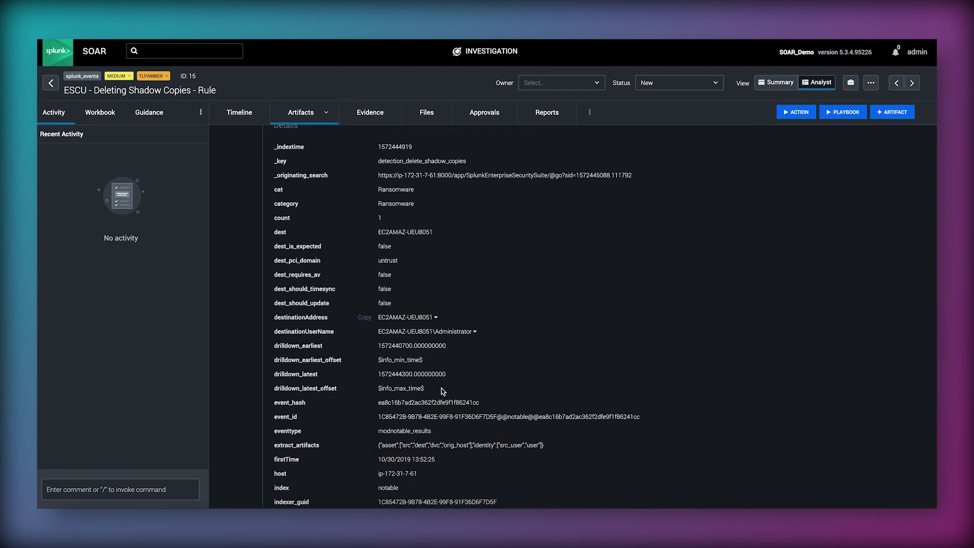
Inspect the actions available for the destinationAddress, then collapse the artifact
{"action": "left_click", "coordinate": [444, 318]}
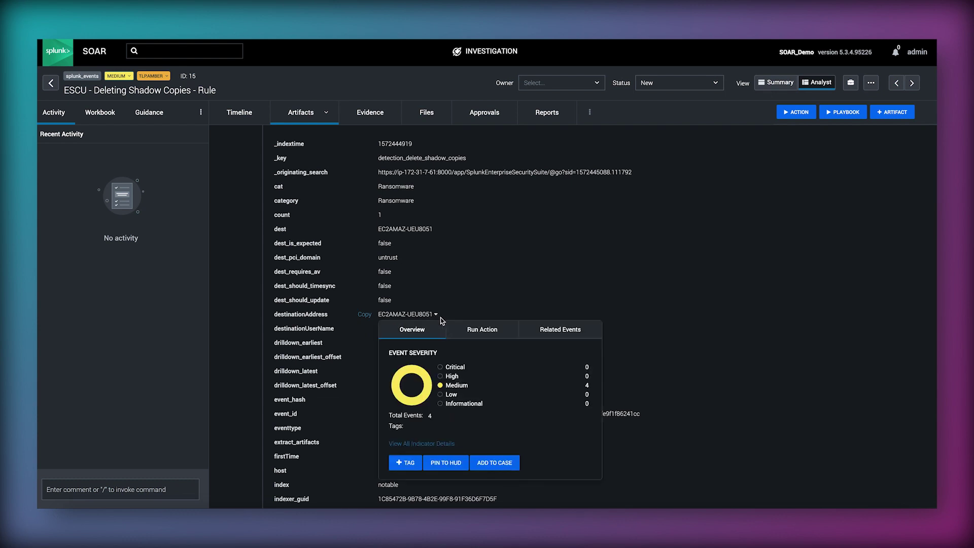
{"action": "left_click", "coordinate": [482, 332]}
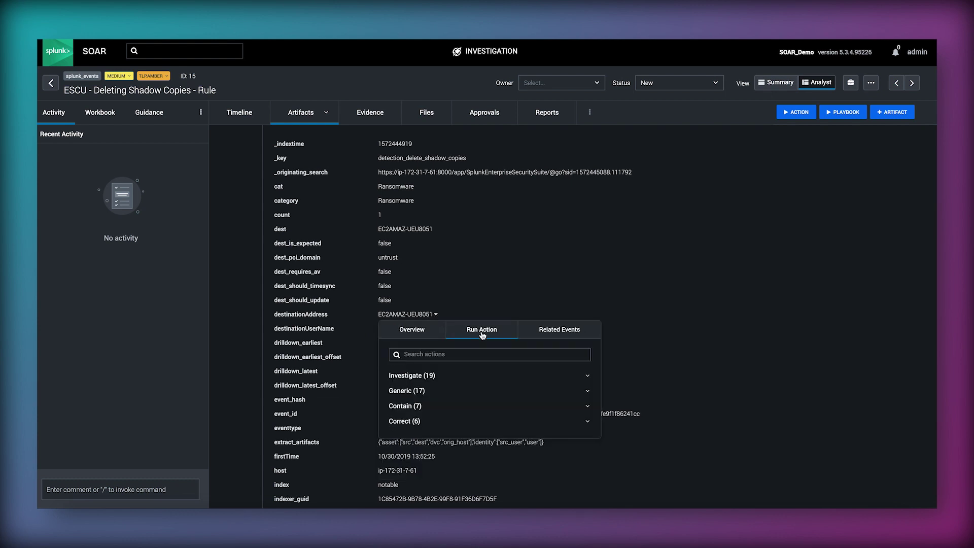
{"action": "left_click", "coordinate": [463, 310]}
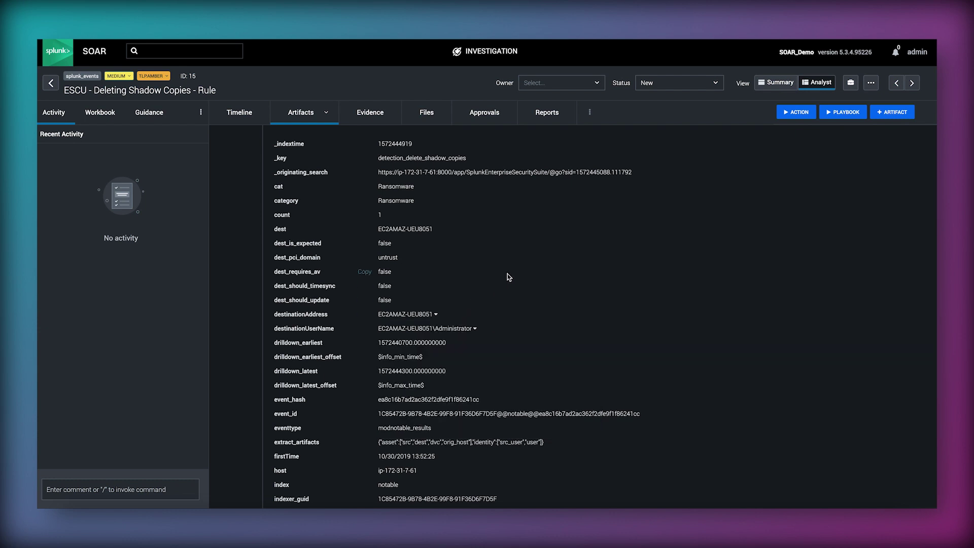
{"action": "scroll", "coordinate": [507, 274], "scroll_direction": "up", "scroll_amount": 1}
{"action": "scroll", "coordinate": [509, 277], "scroll_direction": "up", "scroll_amount": 5}
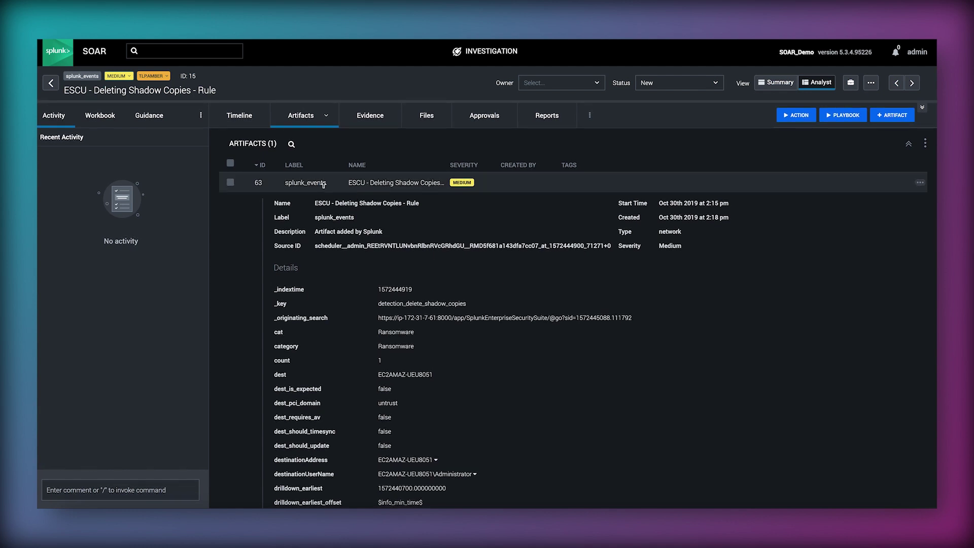
{"action": "left_click", "coordinate": [323, 184]}
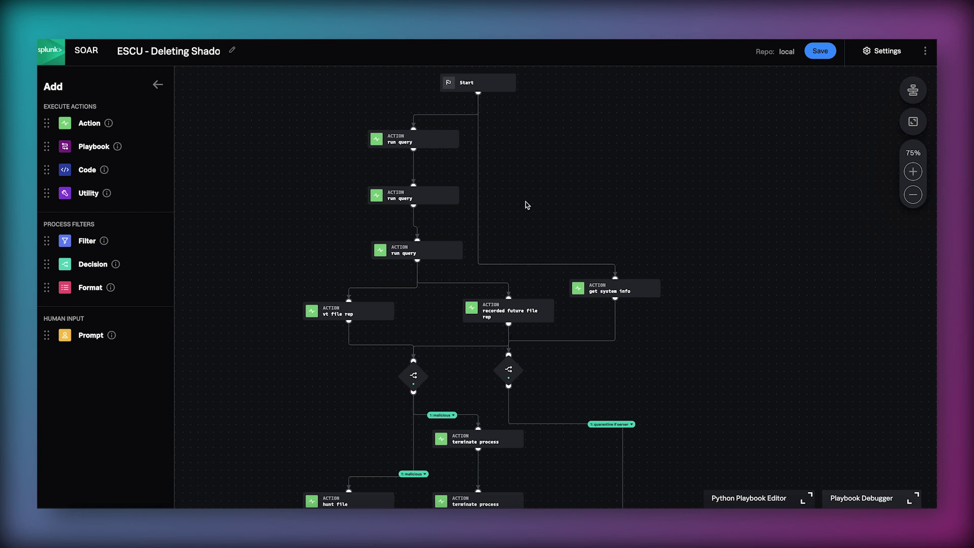
{"action": "scroll", "coordinate": [528, 206], "scroll_direction": "down", "scroll_amount": 3}
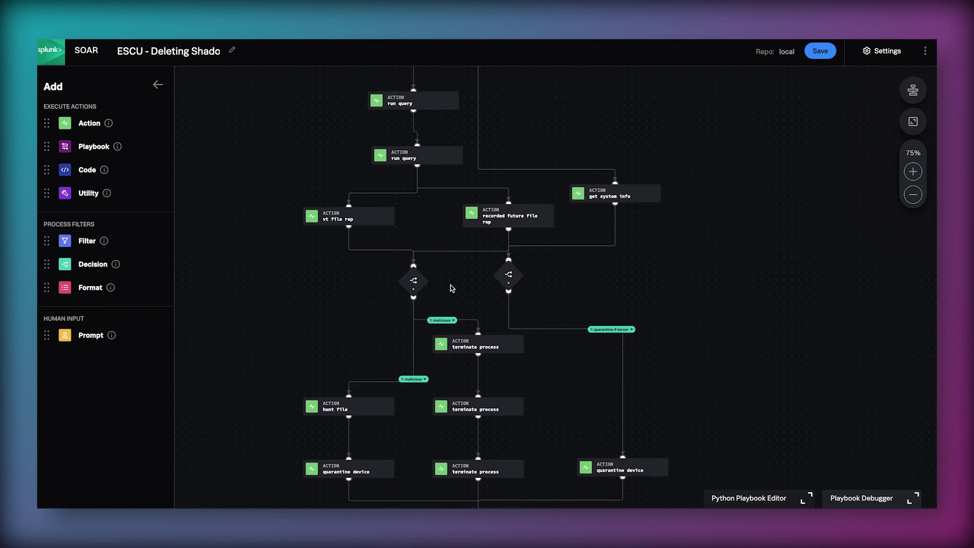
{"action": "scroll", "coordinate": [452, 288], "scroll_direction": "up", "scroll_amount": 5}
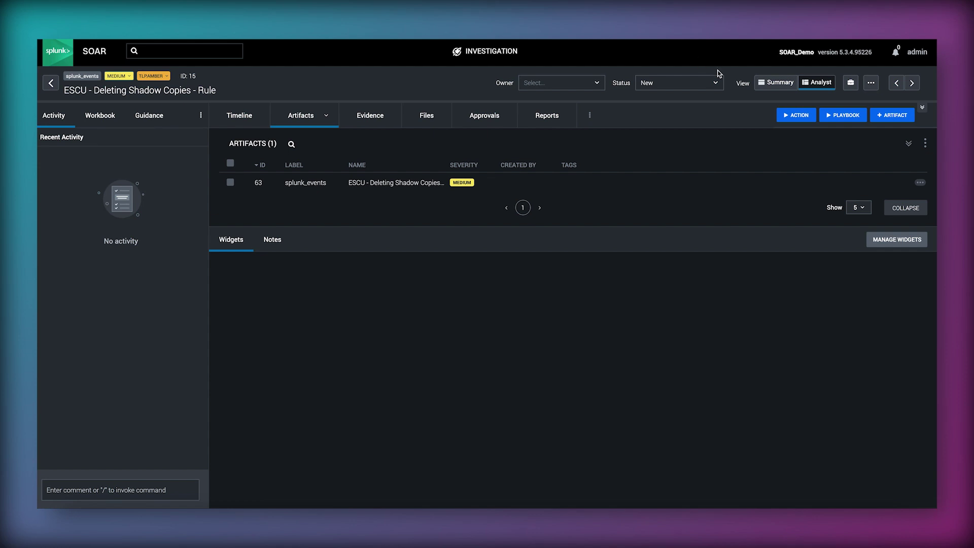
Search 'escu' and run the ESCU - Deleting Shadow Copies playbook on event 15
{"action": "left_click", "coordinate": [844, 116]}
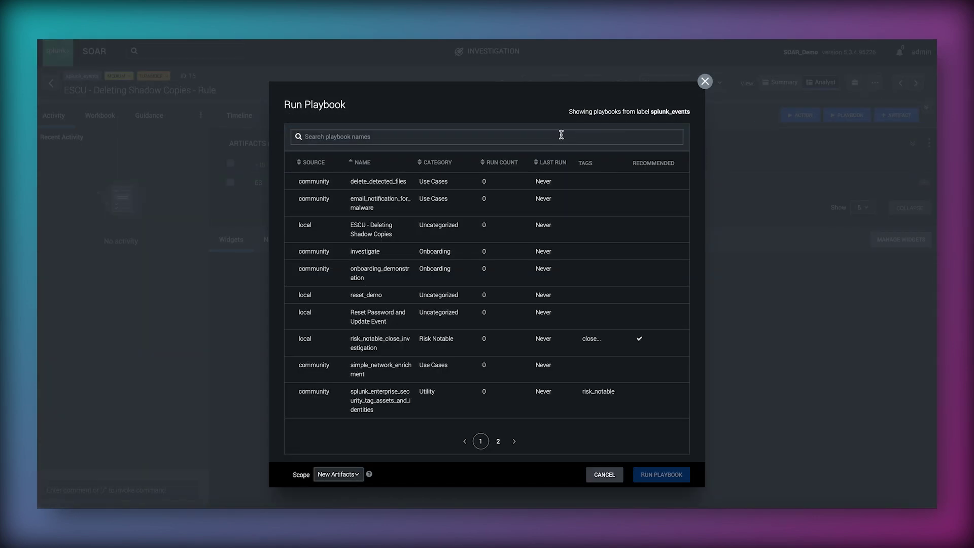
{"action": "type", "text": "escu"}
{"action": "left_click", "coordinate": [399, 203]}
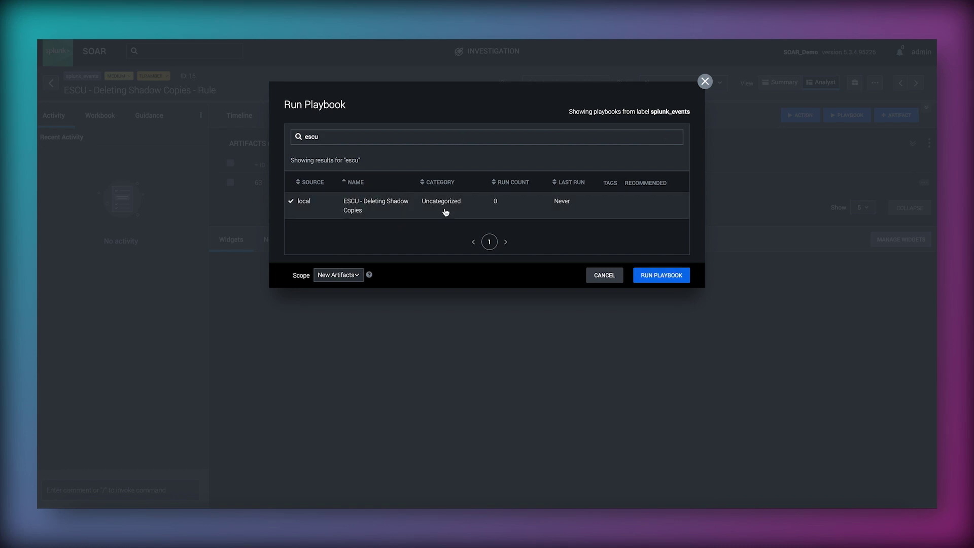
{"action": "left_click", "coordinate": [660, 279]}
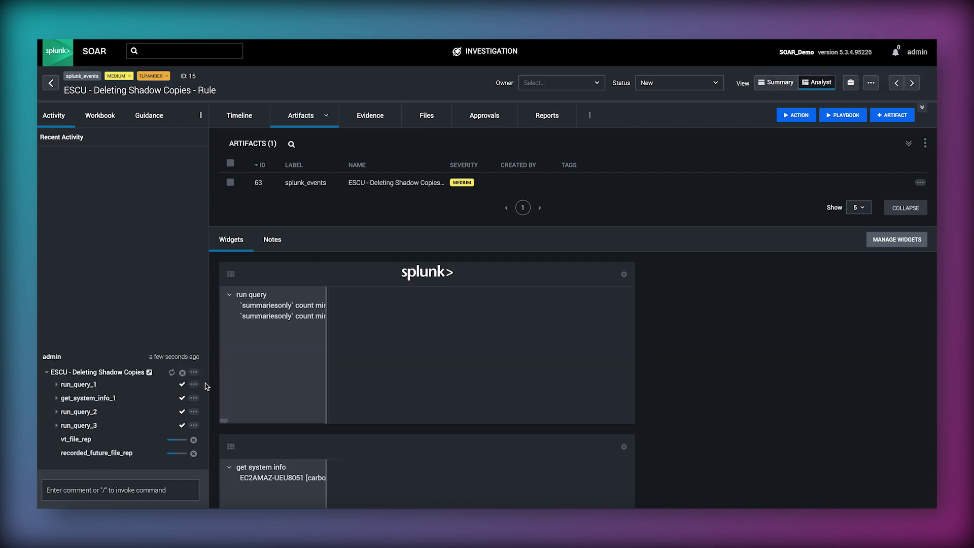
Scroll the Widgets panel to review the Splunk query and Carbon Black results until quarantine_device and terminate_process complete
{"action": "scroll", "coordinate": [347, 352], "scroll_direction": "down", "scroll_amount": 2}
{"action": "scroll", "coordinate": [646, 362], "scroll_direction": "down", "scroll_amount": 3}
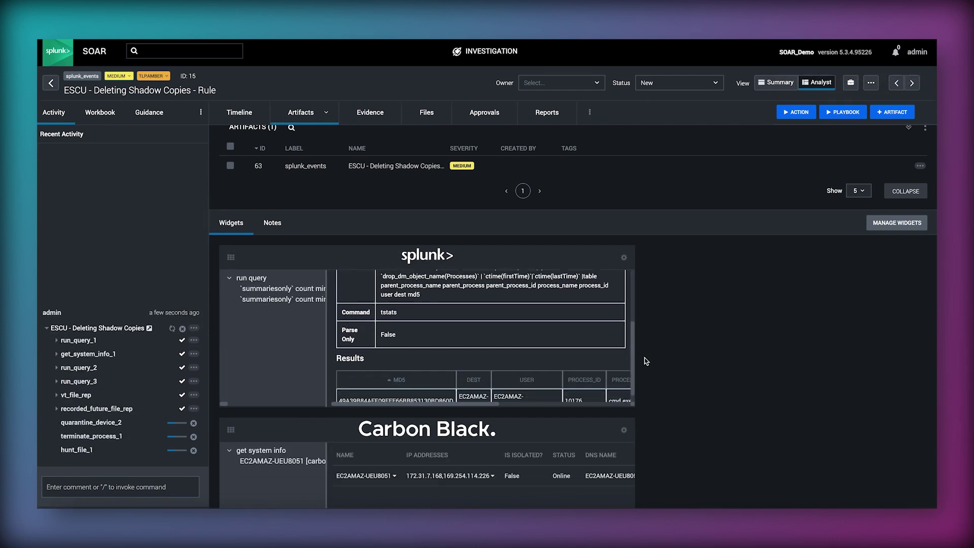
{"action": "scroll", "coordinate": [646, 361], "scroll_direction": "up", "scroll_amount": 3}
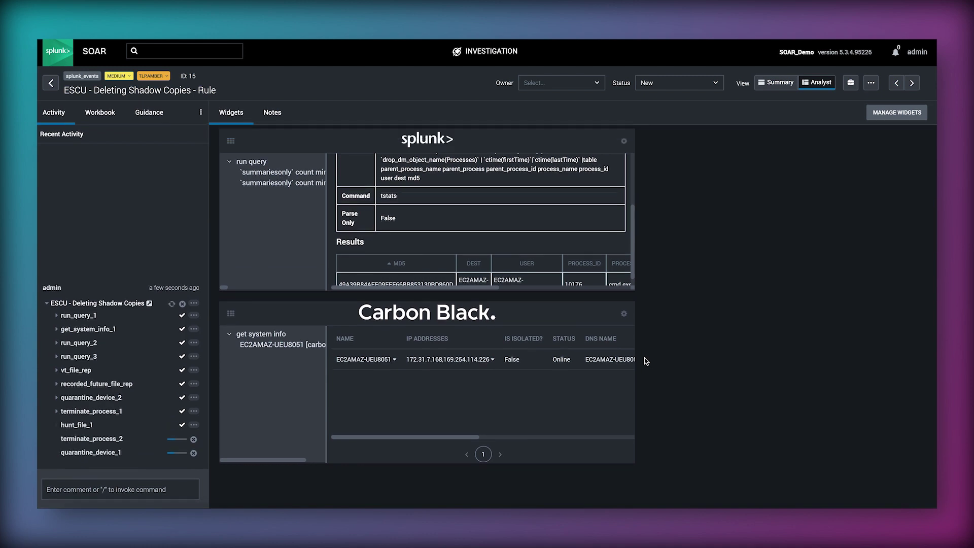
{"action": "scroll", "coordinate": [646, 361], "scroll_direction": "down", "scroll_amount": 3}
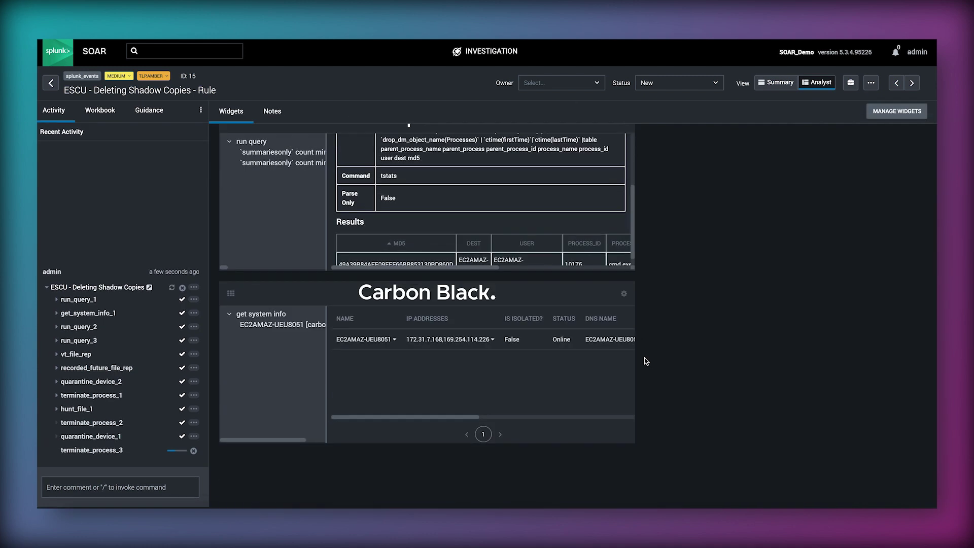
{"action": "scroll", "coordinate": [646, 361], "scroll_direction": "up", "scroll_amount": 2}
{"action": "scroll", "coordinate": [646, 361], "scroll_direction": "up", "scroll_amount": 2}
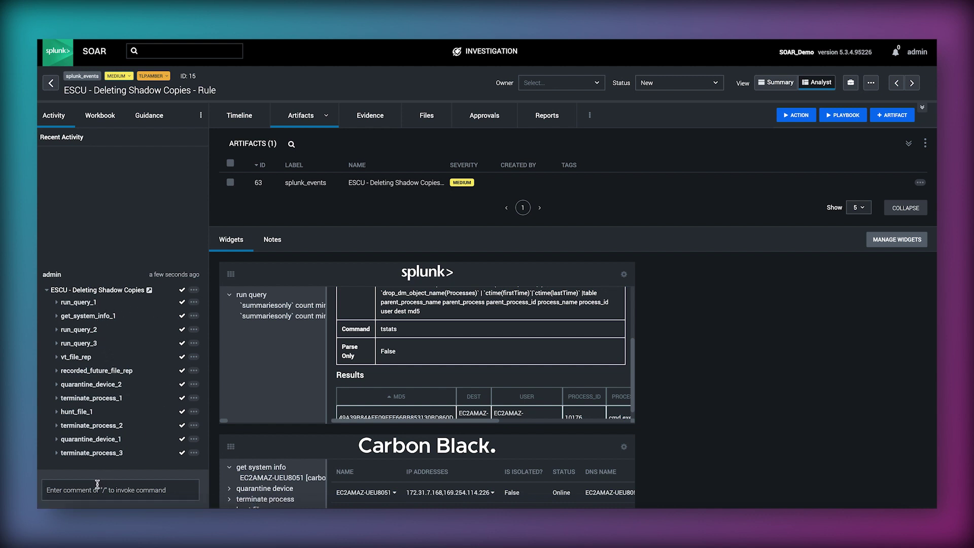
{"action": "type", "text": "@"}
{"action": "left_click", "coordinate": [112, 396]}
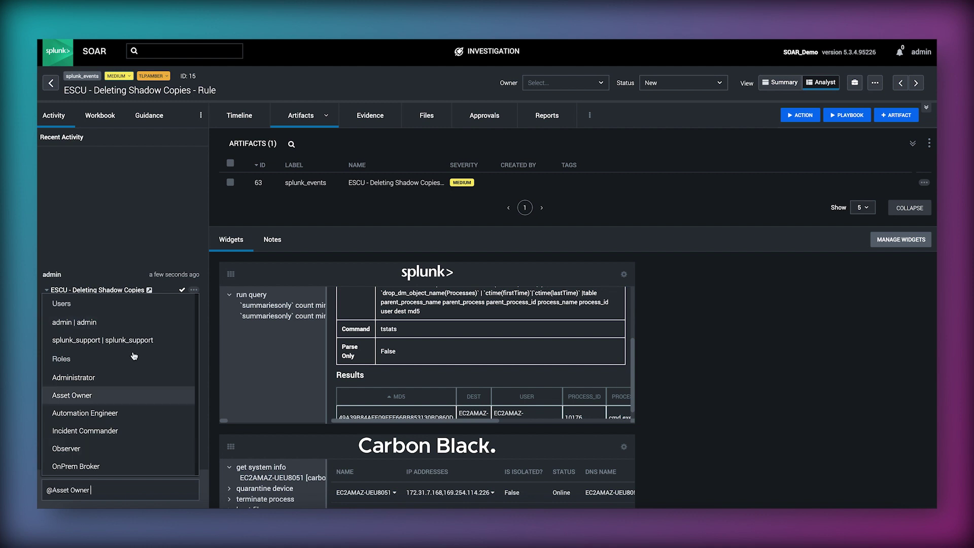
{"action": "left_click", "coordinate": [104, 378]}
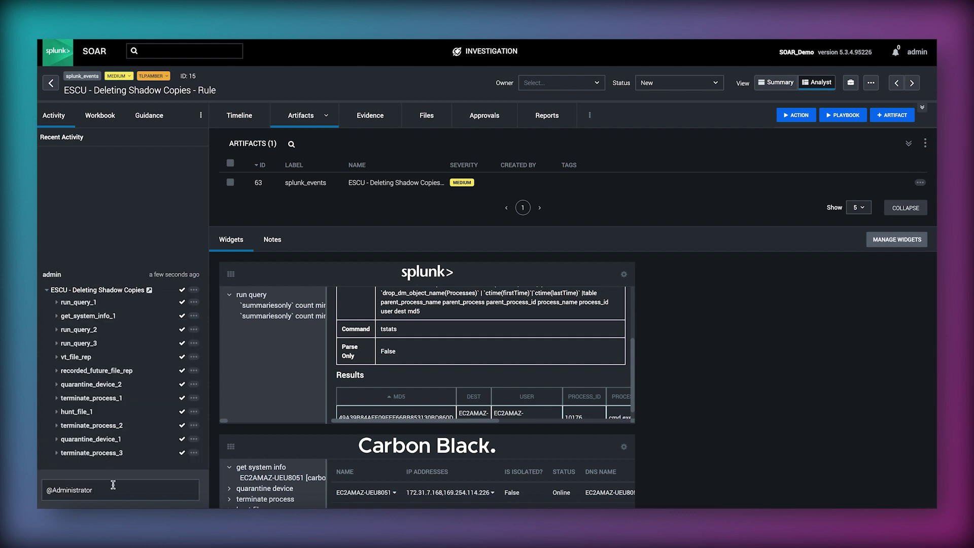